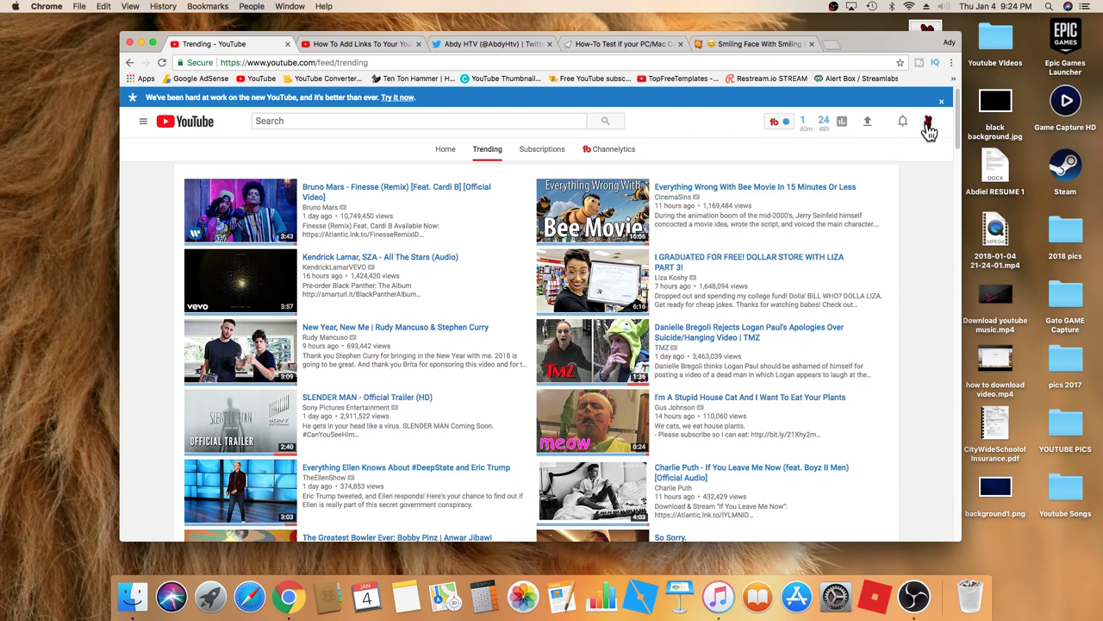
Go from the Trending feed to My channel through the guide menu.
{"action": "left_click", "coordinate": [140, 127]}
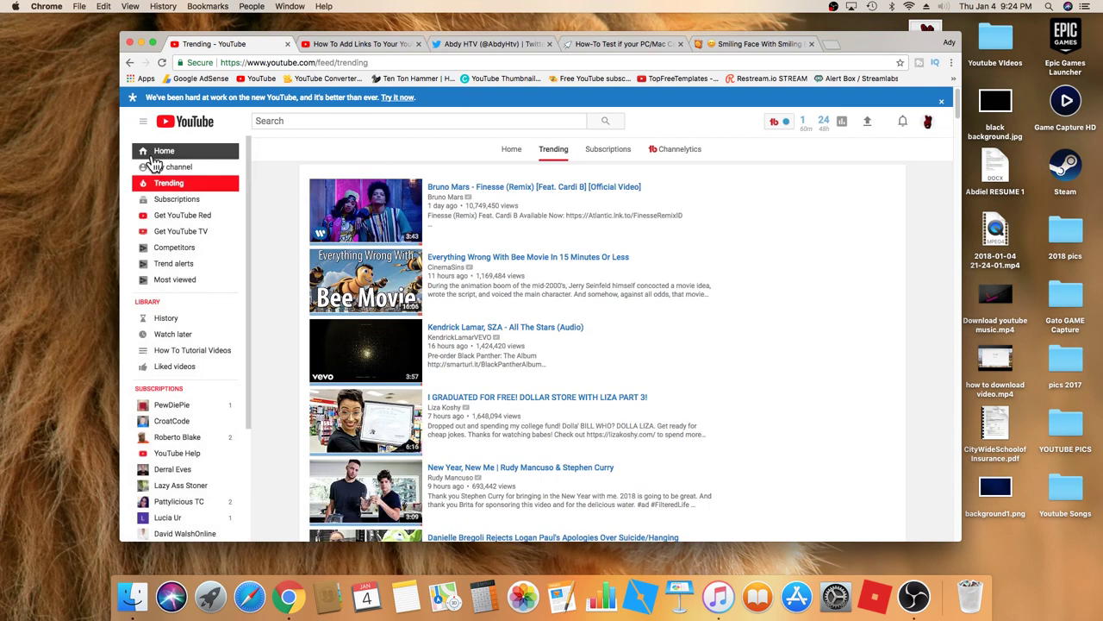
{"action": "left_click", "coordinate": [158, 169]}
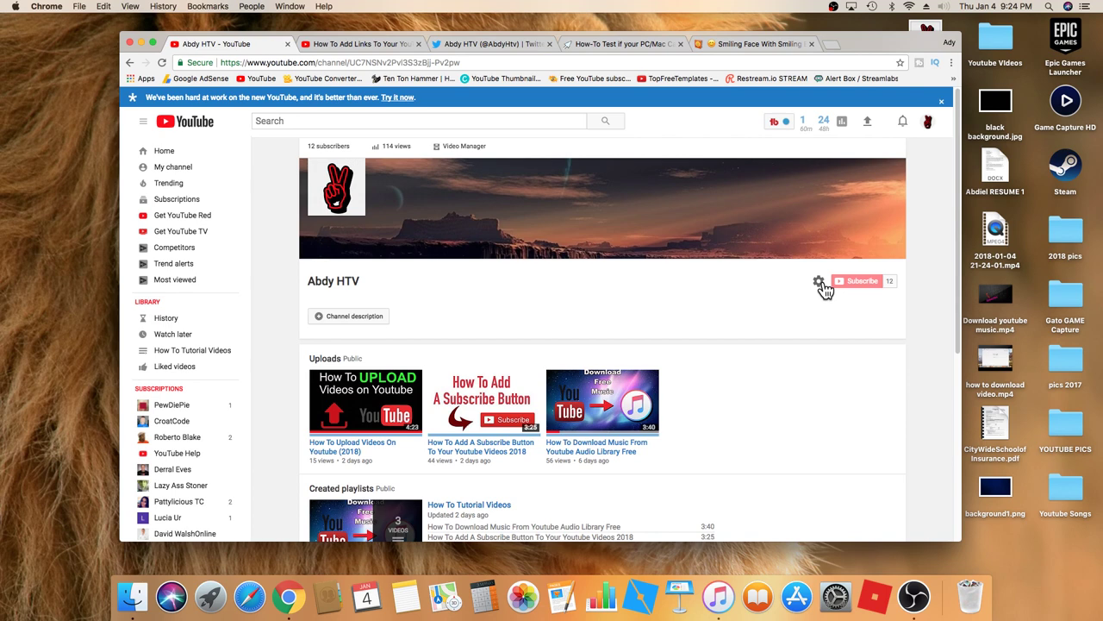
Enable 'Customize the layout of your channel' in channel settings and save.
{"action": "left_click", "coordinate": [820, 283]}
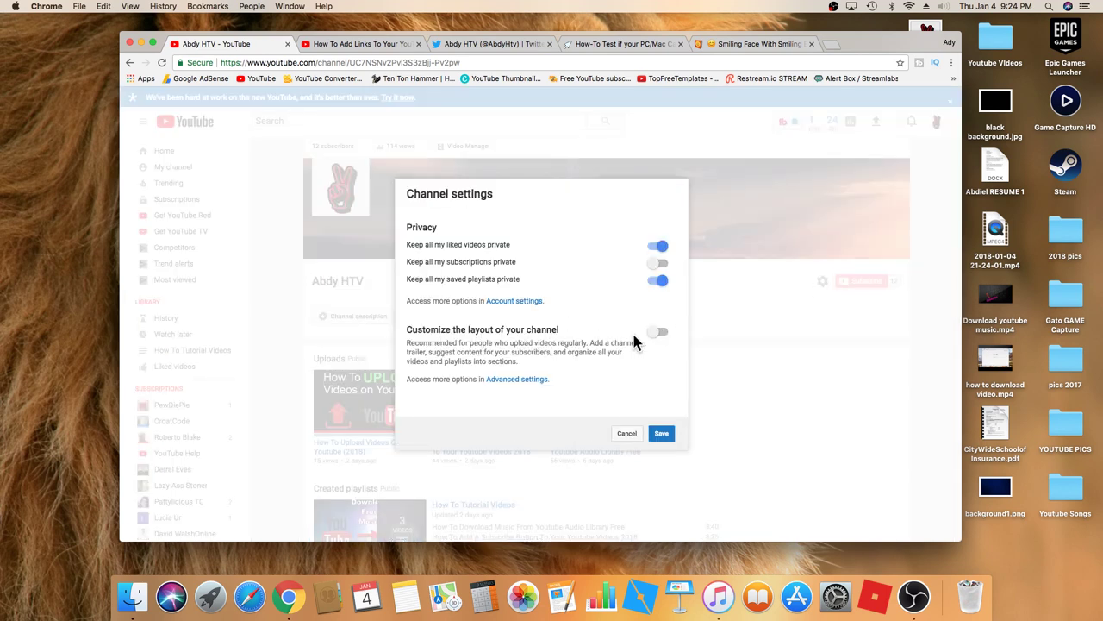
{"action": "left_click", "coordinate": [662, 335]}
{"action": "left_click", "coordinate": [661, 433]}
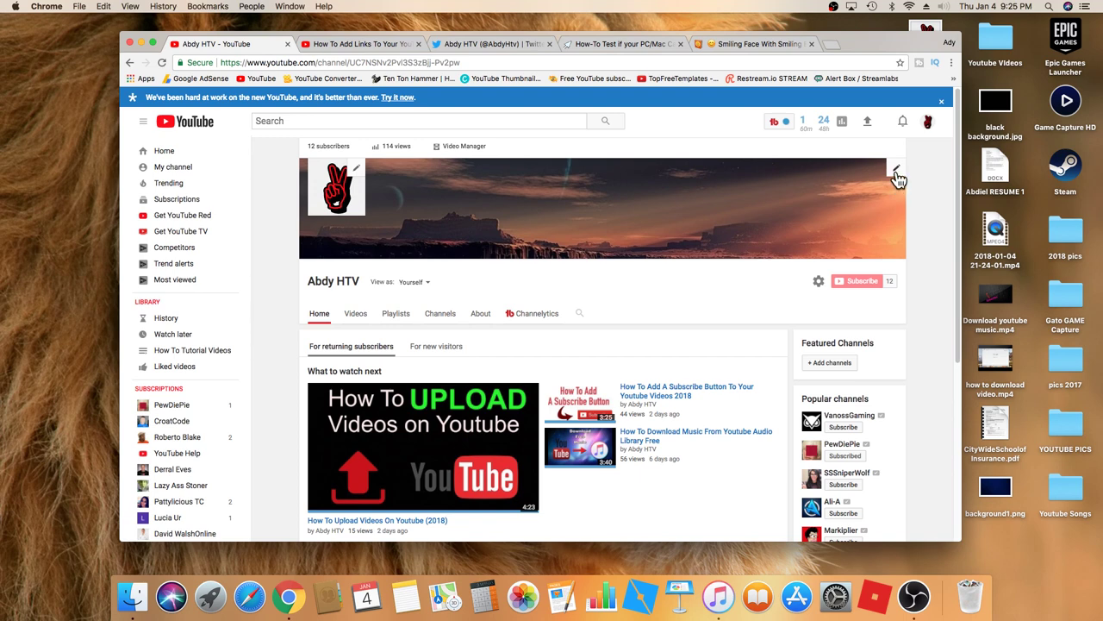
Open Edit links from the banner and expand the Links editor on the About page.
{"action": "scroll", "coordinate": [897, 175], "scroll_direction": "down", "scroll_amount": 1}
{"action": "scroll", "coordinate": [897, 175], "scroll_direction": "up", "scroll_amount": 1}
{"action": "left_click", "coordinate": [897, 170]}
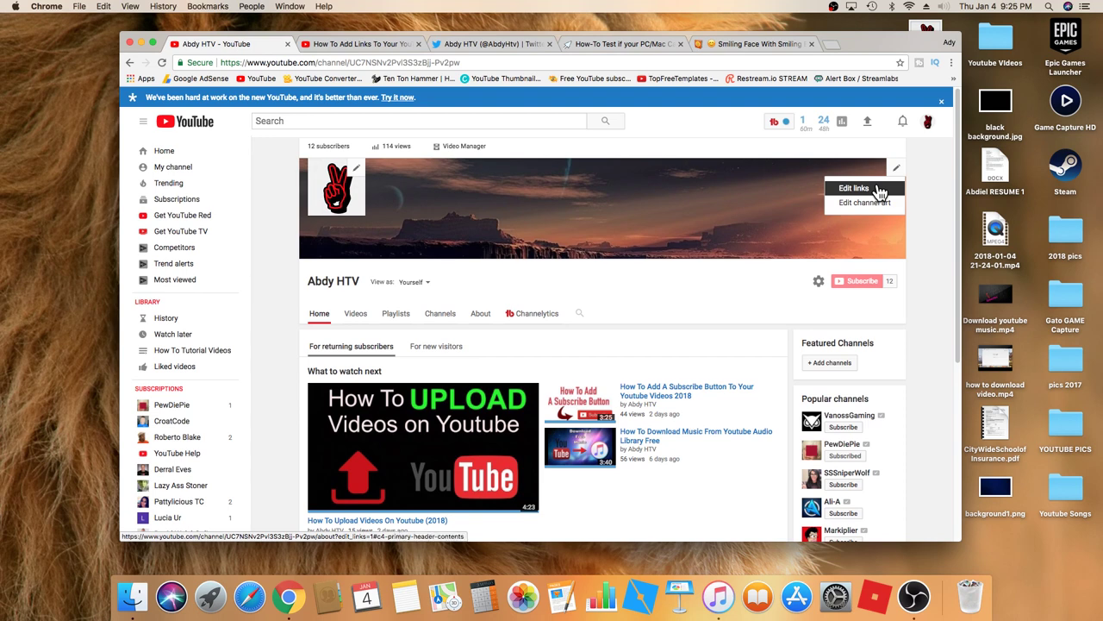
{"action": "left_click", "coordinate": [877, 189]}
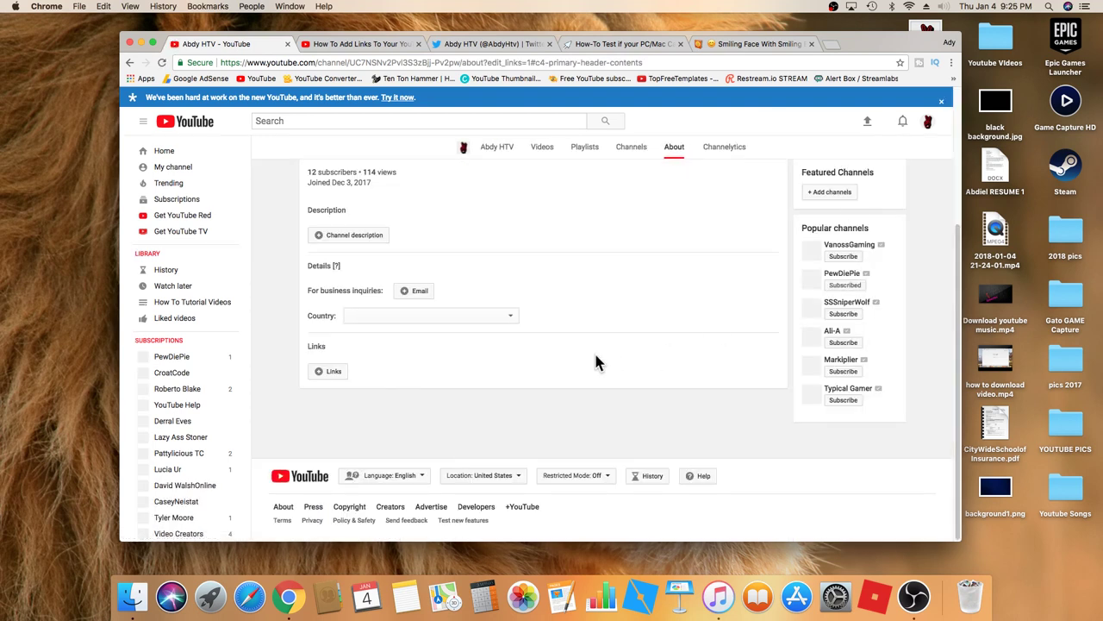
{"action": "left_click", "coordinate": [333, 372]}
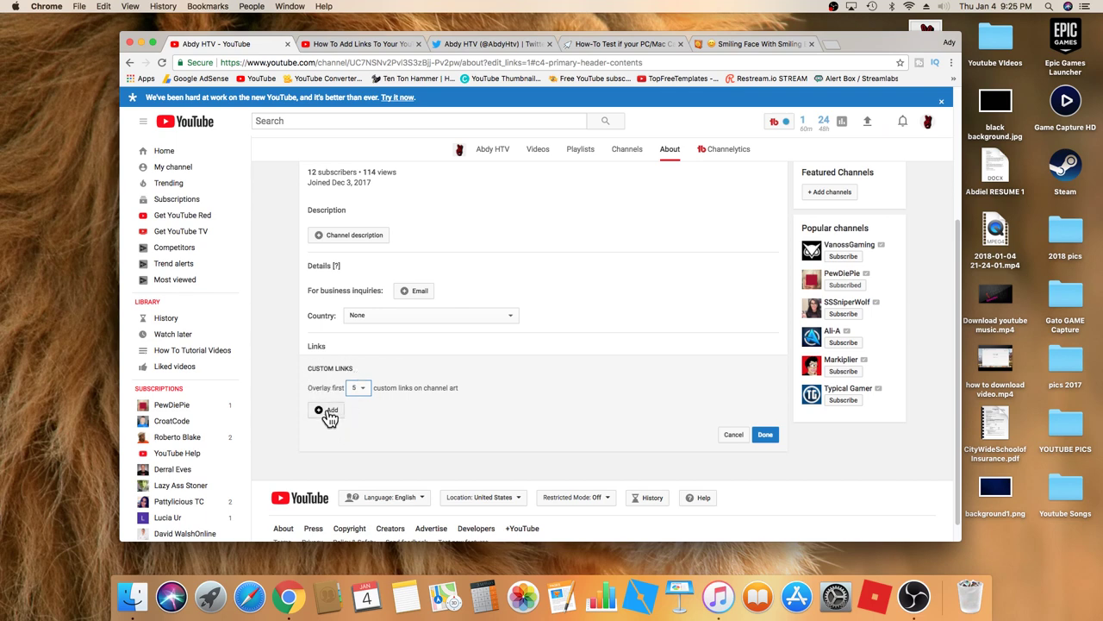
Add a custom link titled 'Twitter' and place the cursor in its empty URL field.
{"action": "left_click", "coordinate": [327, 411]}
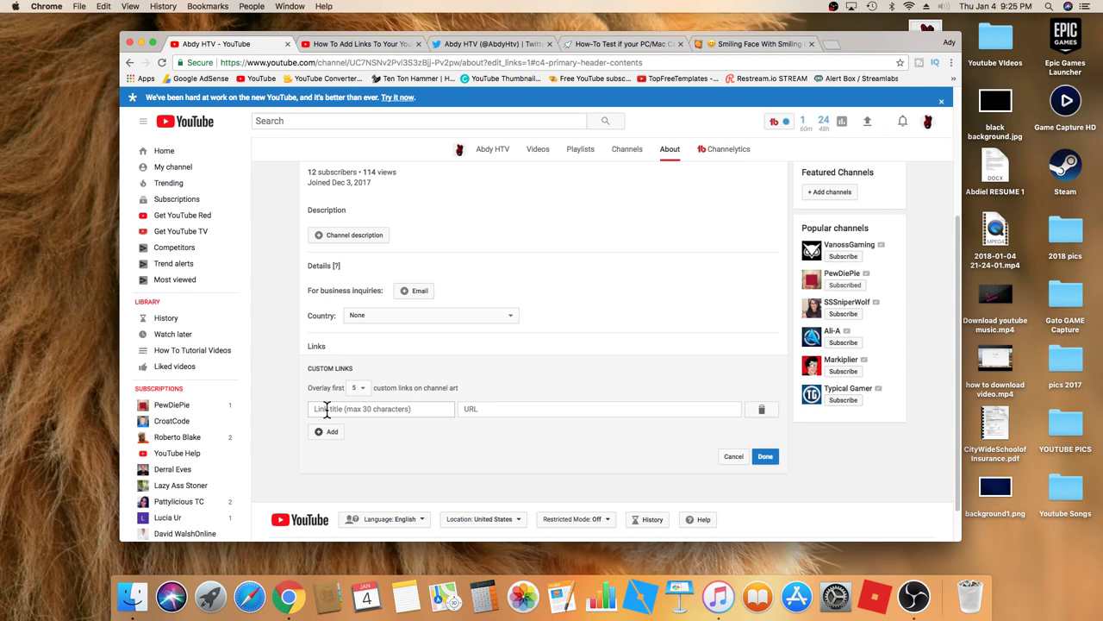
{"action": "left_click", "coordinate": [429, 410]}
{"action": "type", "text": "Twitt"}
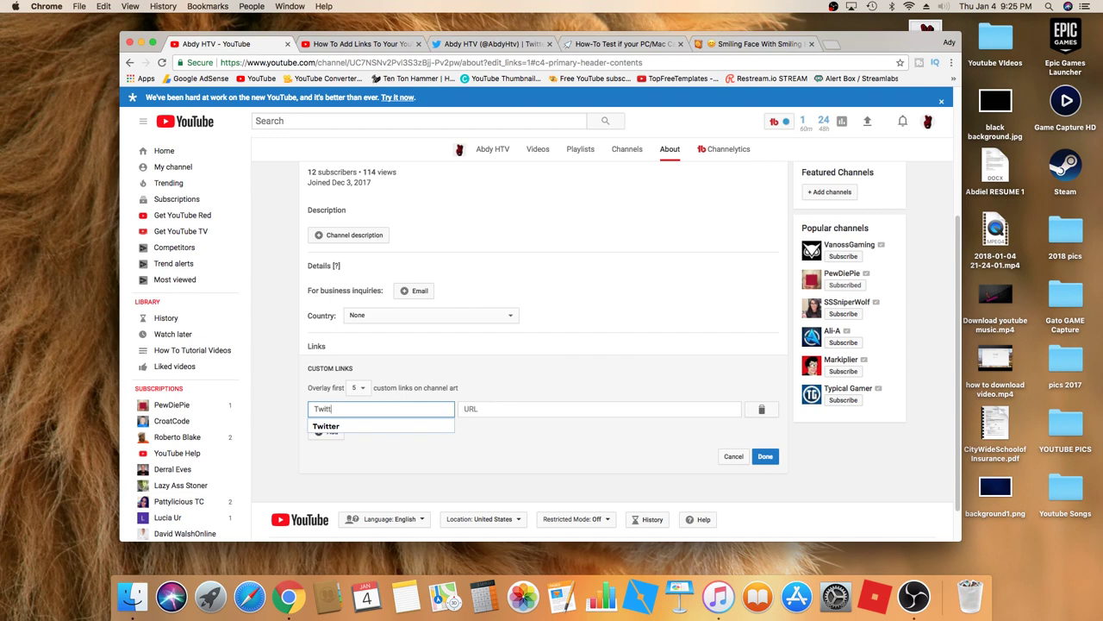
{"action": "type", "text": "er"}
{"action": "left_click", "coordinate": [487, 410]}
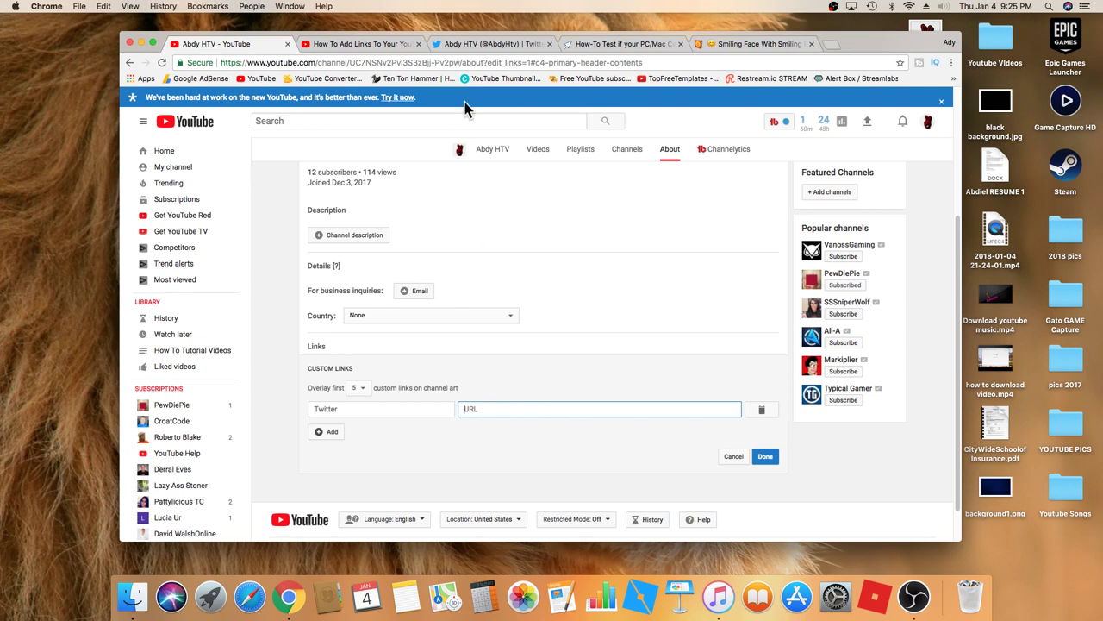
Switch to the Twitter tab and check the account menu to confirm the profile page.
{"action": "left_click", "coordinate": [466, 46]}
{"action": "left_click", "coordinate": [489, 61]}
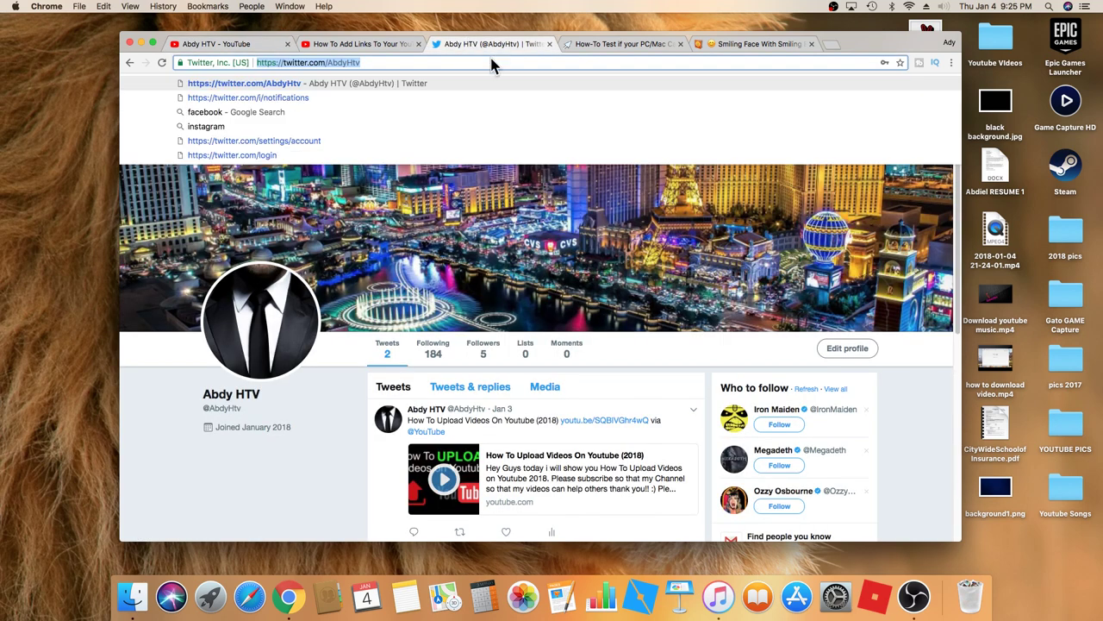
{"action": "left_click", "coordinate": [918, 414]}
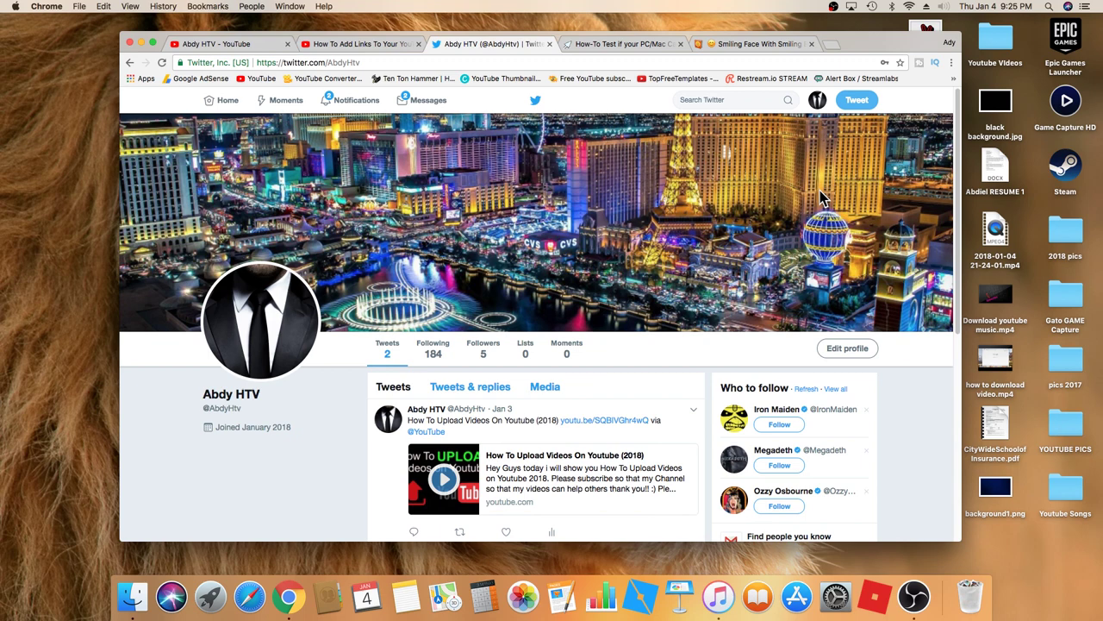
{"action": "left_click", "coordinate": [819, 102]}
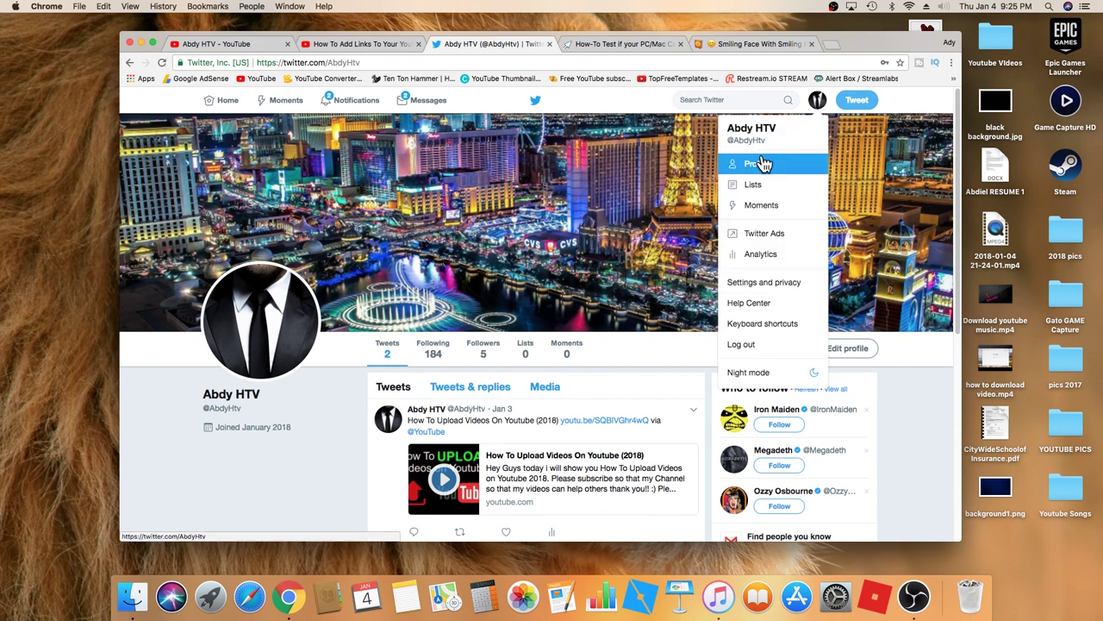
{"action": "left_click", "coordinate": [922, 434]}
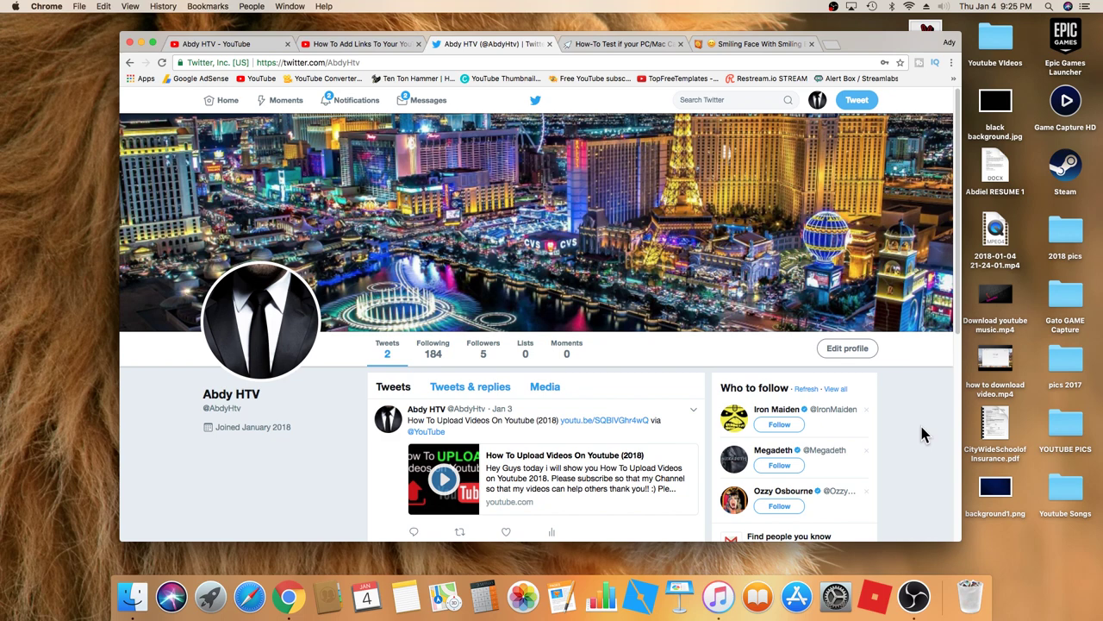
Copy the Twitter profile's address-bar URL and return to the YouTube tab.
{"action": "left_click", "coordinate": [348, 62]}
{"action": "right_click", "coordinate": [349, 62]}
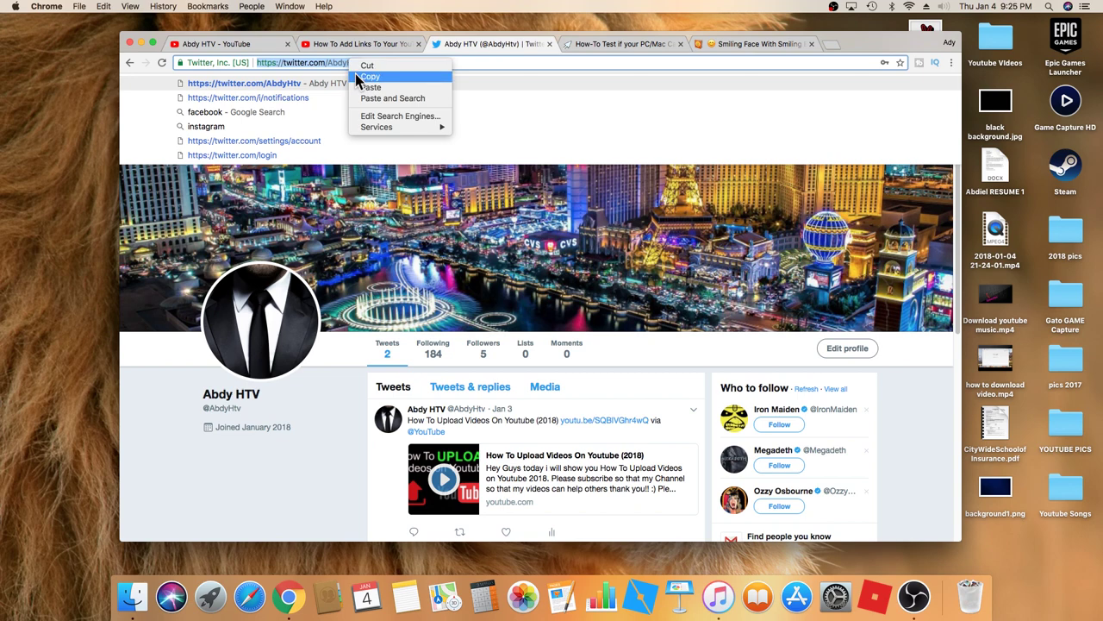
{"action": "left_click", "coordinate": [356, 76]}
{"action": "left_click", "coordinate": [360, 47]}
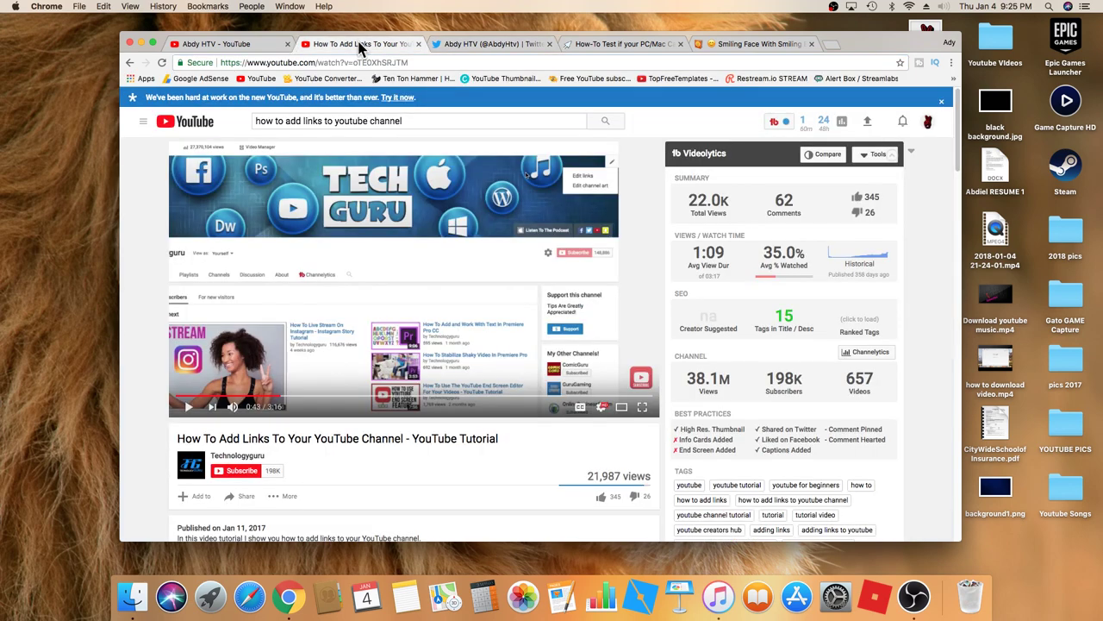
Paste the Twitter profile URL into the Twitter link's URL field.
{"action": "left_click", "coordinate": [267, 44]}
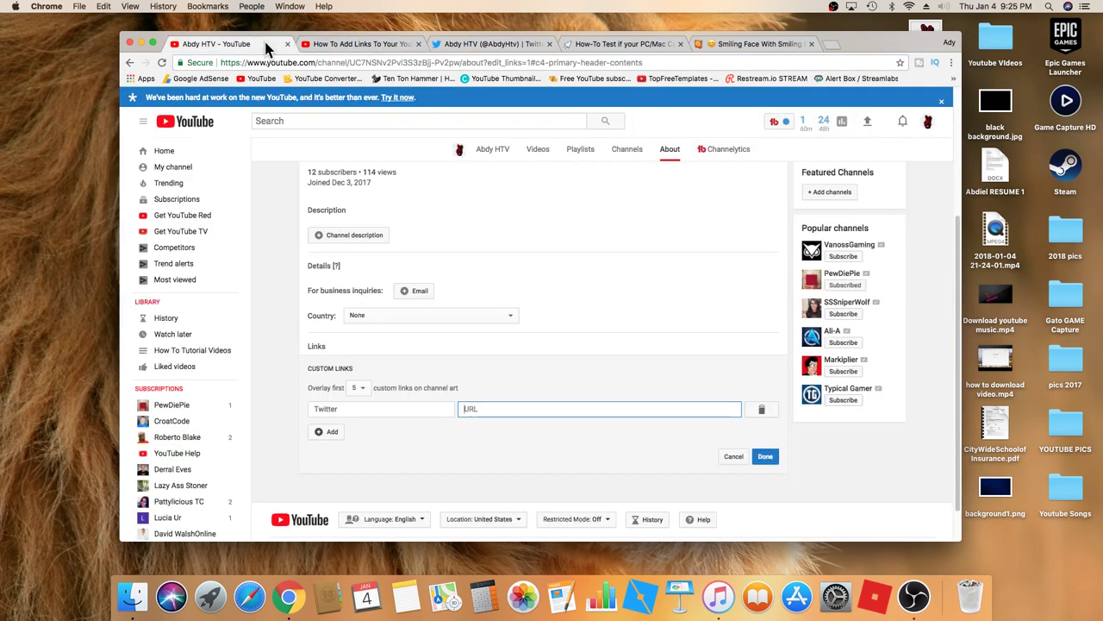
{"action": "right_click", "coordinate": [480, 410]}
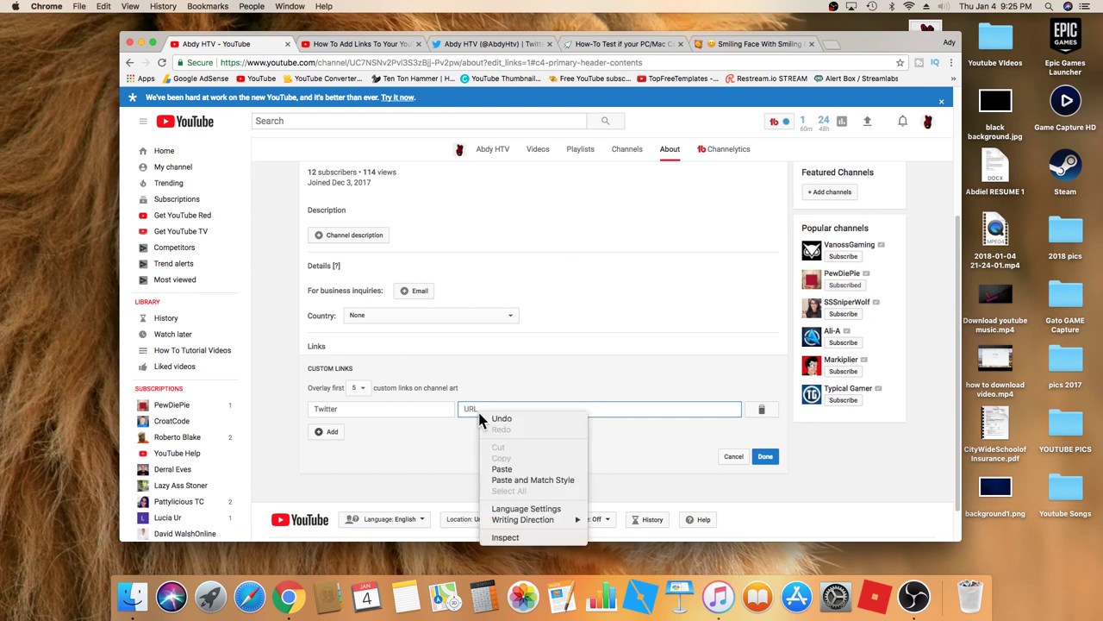
{"action": "left_click", "coordinate": [502, 469]}
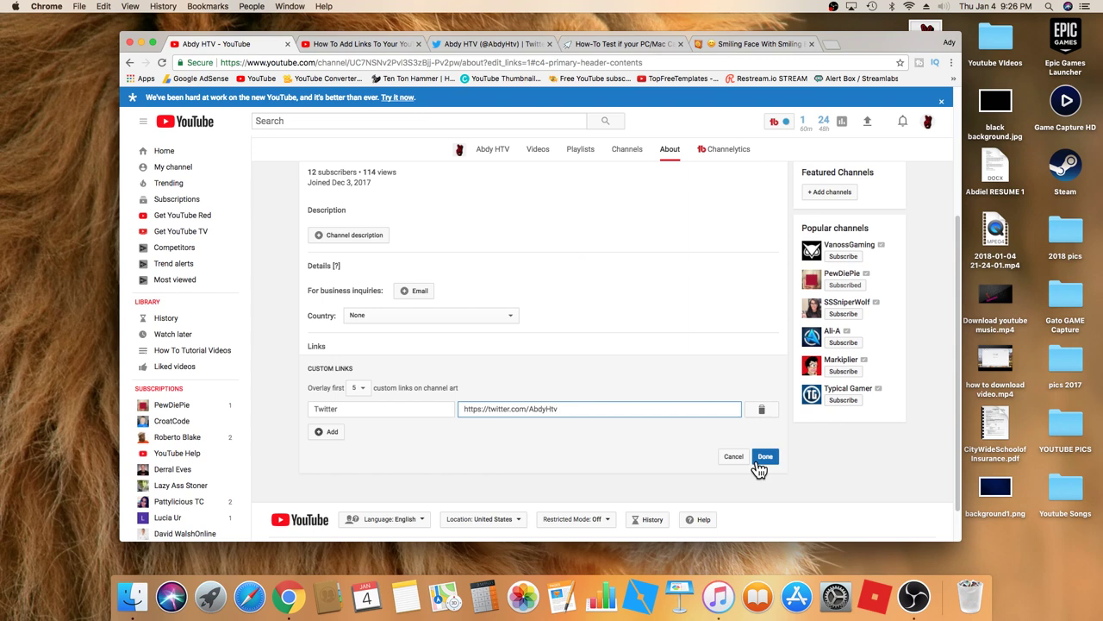
Add a second custom link row, then save the custom links with Done.
{"action": "left_click", "coordinate": [332, 434]}
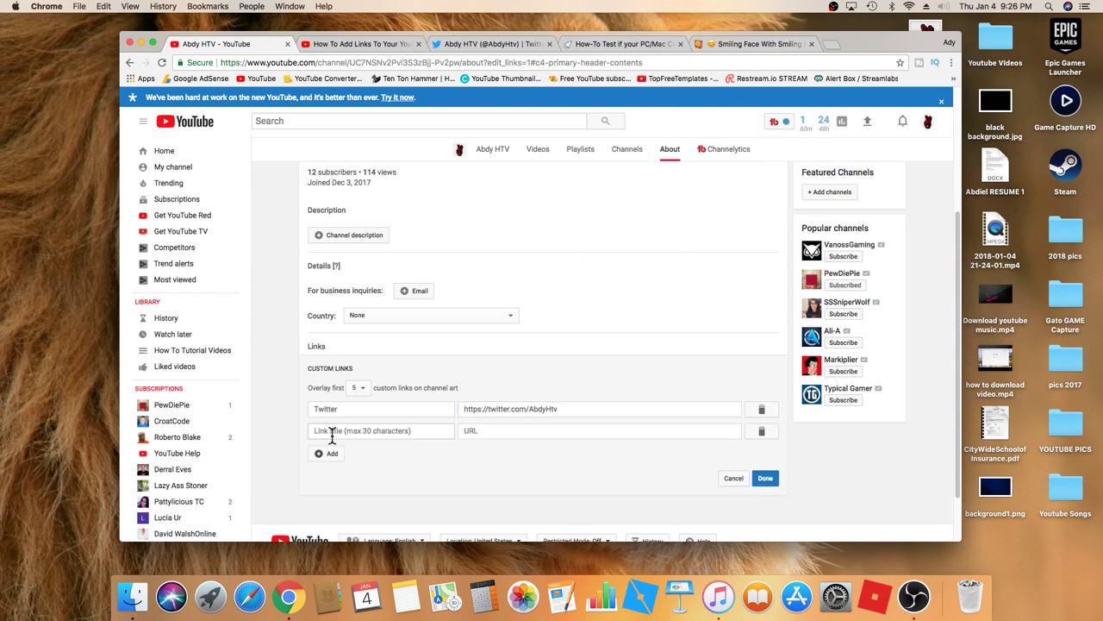
{"action": "left_click", "coordinate": [340, 431]}
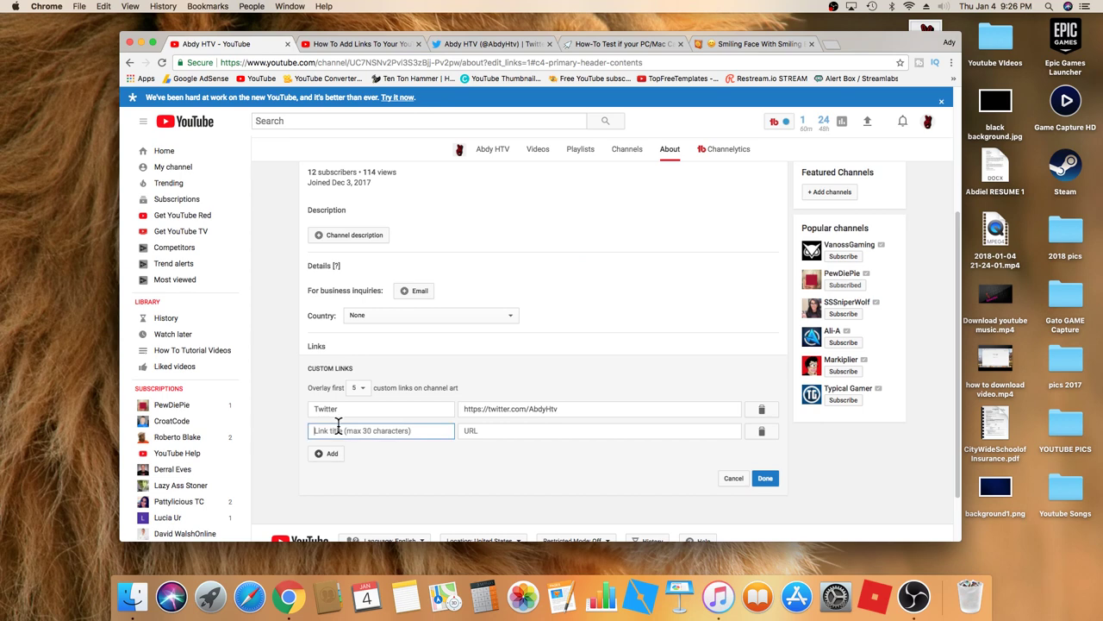
{"action": "left_click", "coordinate": [472, 433]}
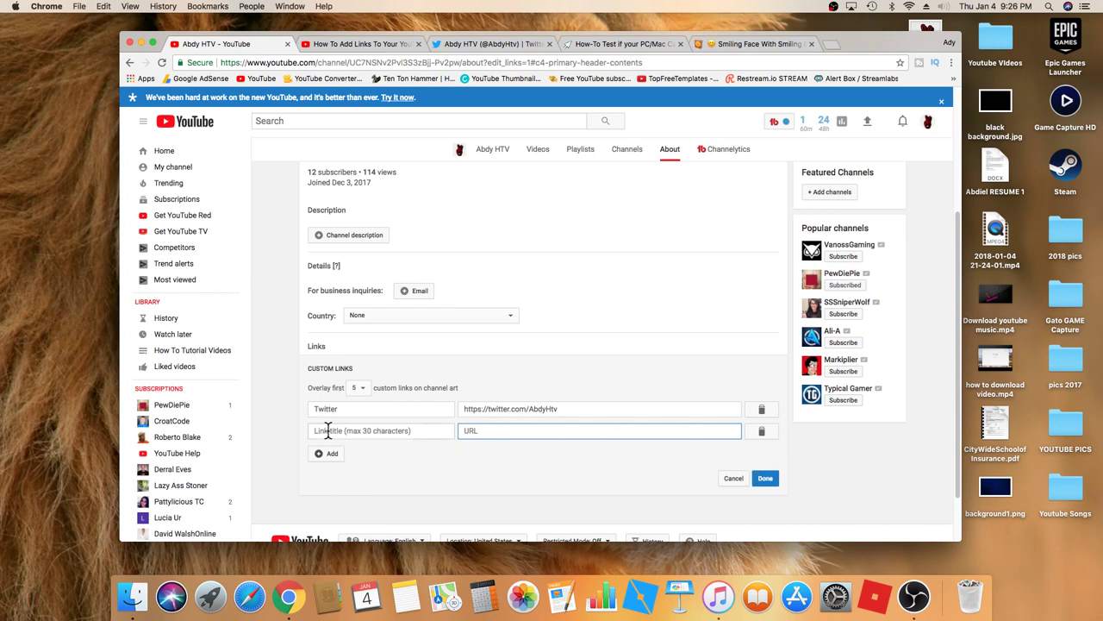
{"action": "left_click", "coordinate": [766, 479]}
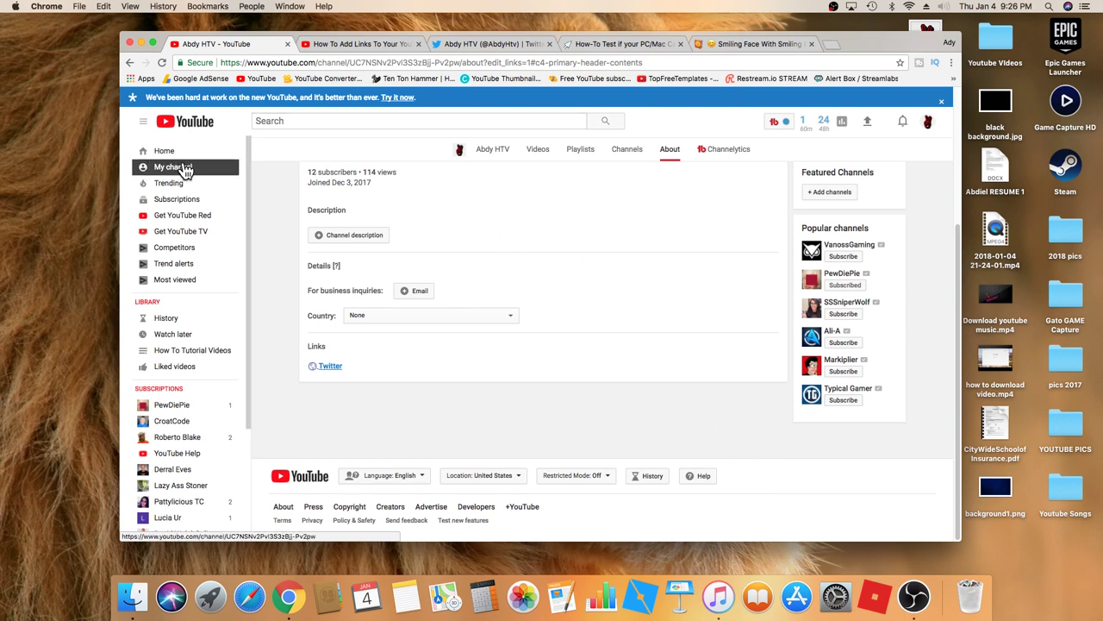
Close the old Twitter tab and open the Twitter link on the channel banner.
{"action": "left_click", "coordinate": [184, 170]}
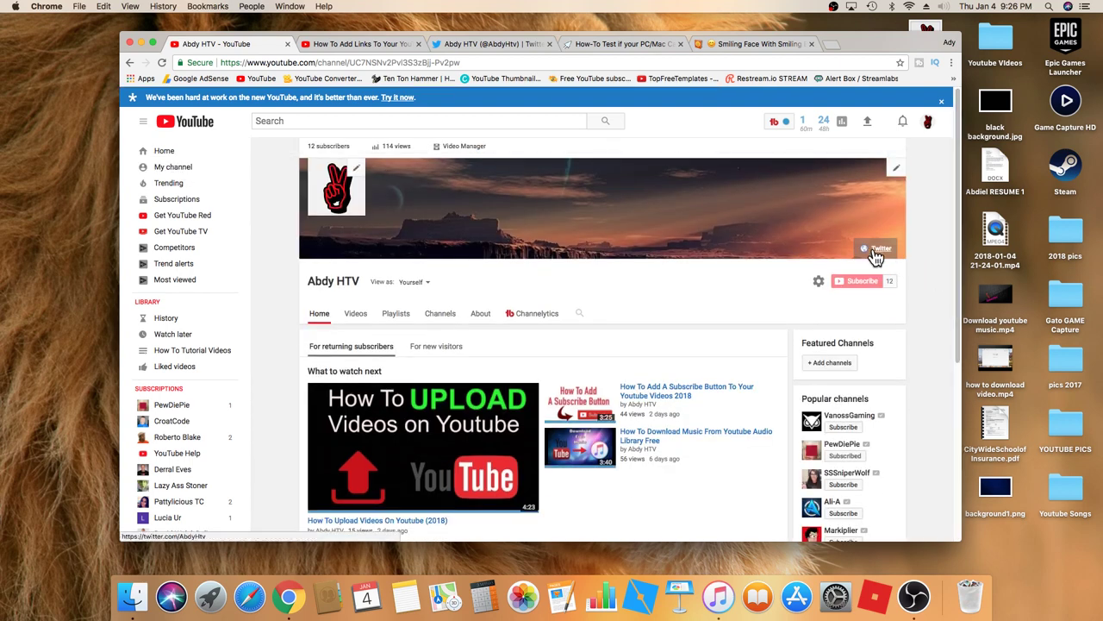
{"action": "left_click", "coordinate": [549, 44]}
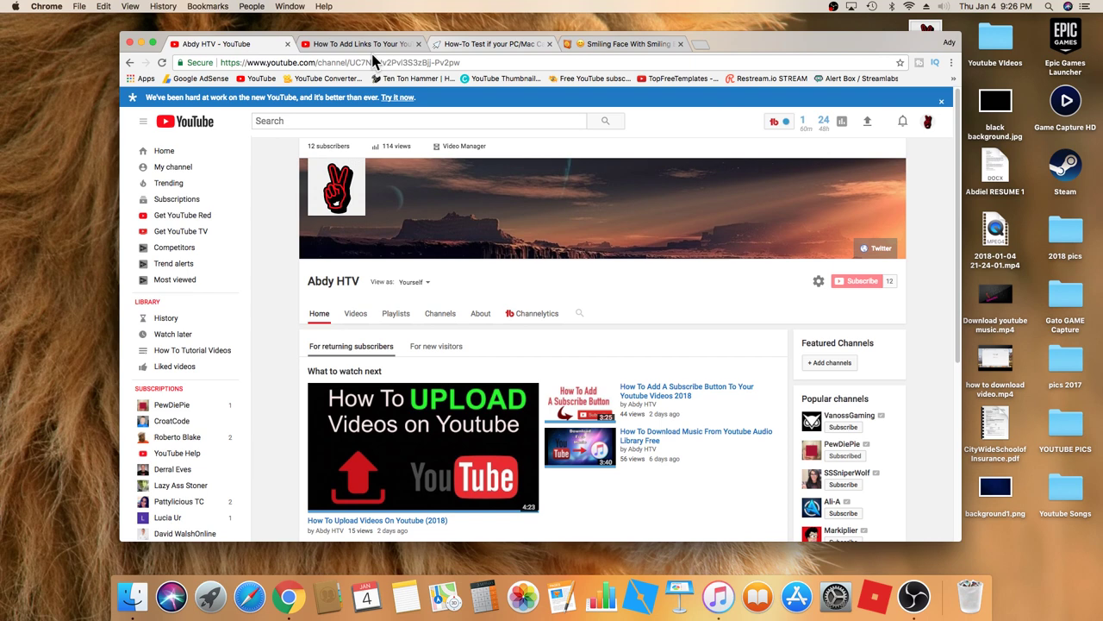
{"action": "left_click", "coordinate": [880, 249]}
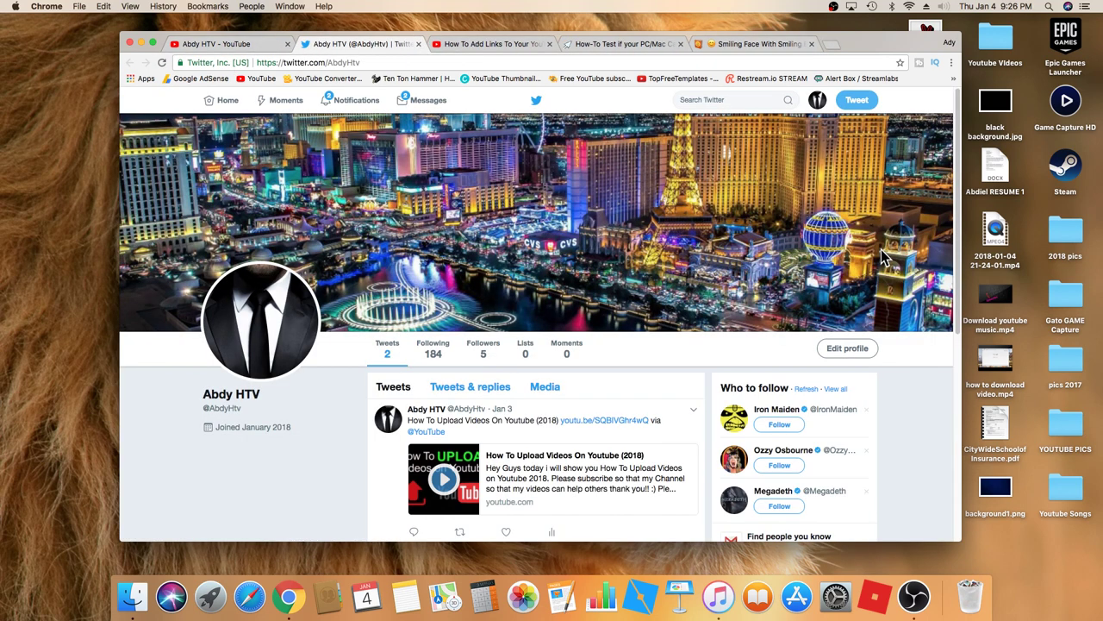
{"action": "scroll", "coordinate": [812, 276], "scroll_direction": "down", "scroll_amount": 5}
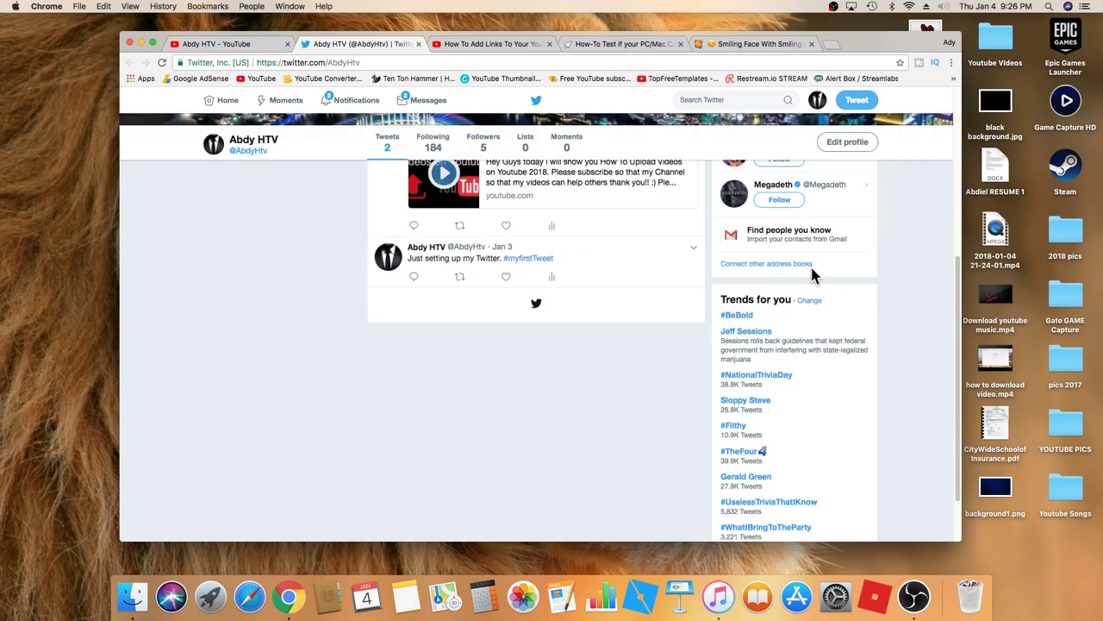
{"action": "scroll", "coordinate": [813, 275], "scroll_direction": "up", "scroll_amount": 5}
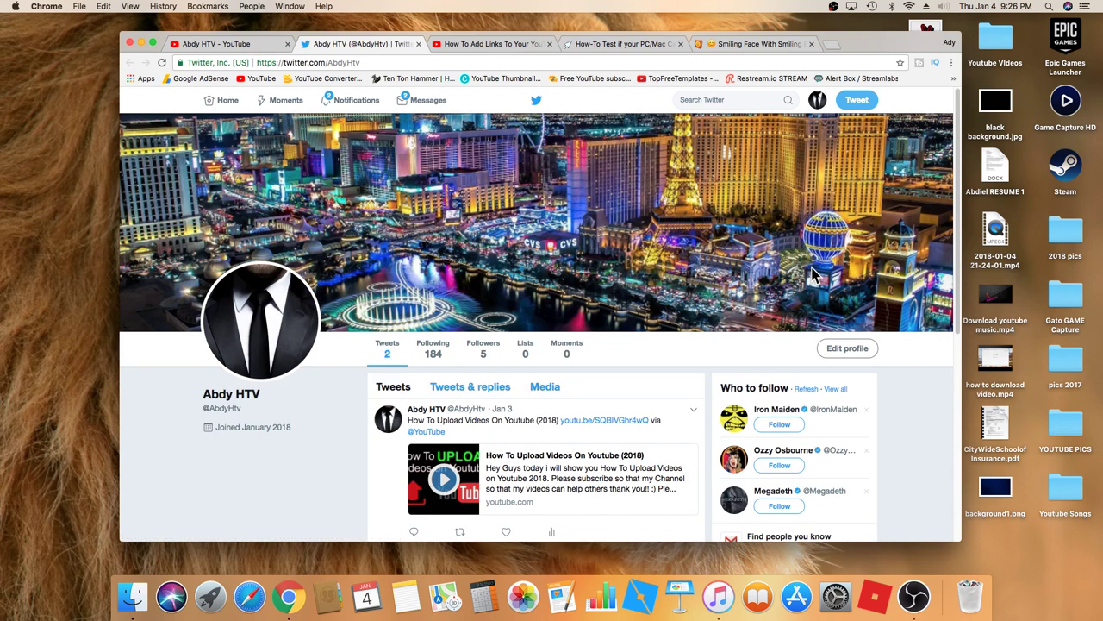